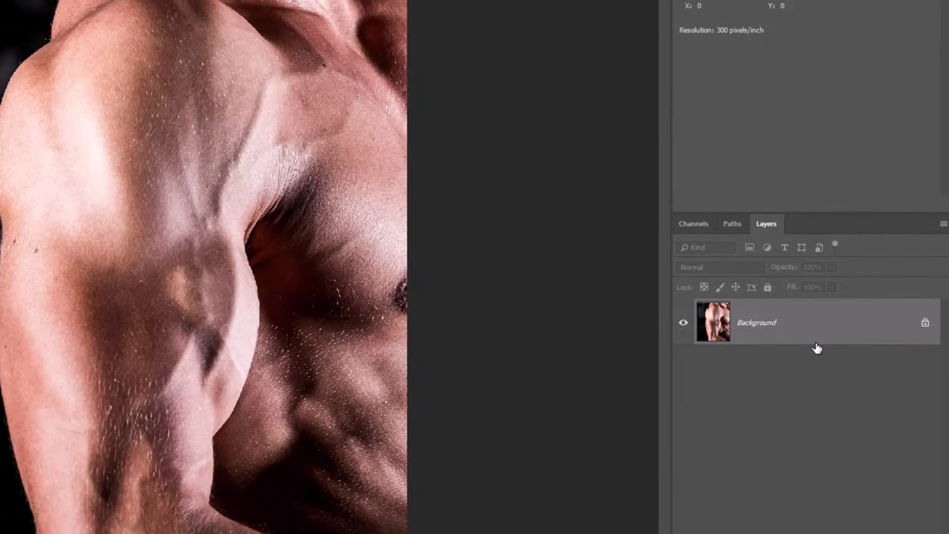
Duplicate the arm photo to Layer 1, desaturate it, and apply a 4.0-pixel Gaussian Blur.
key("ctrl+j")
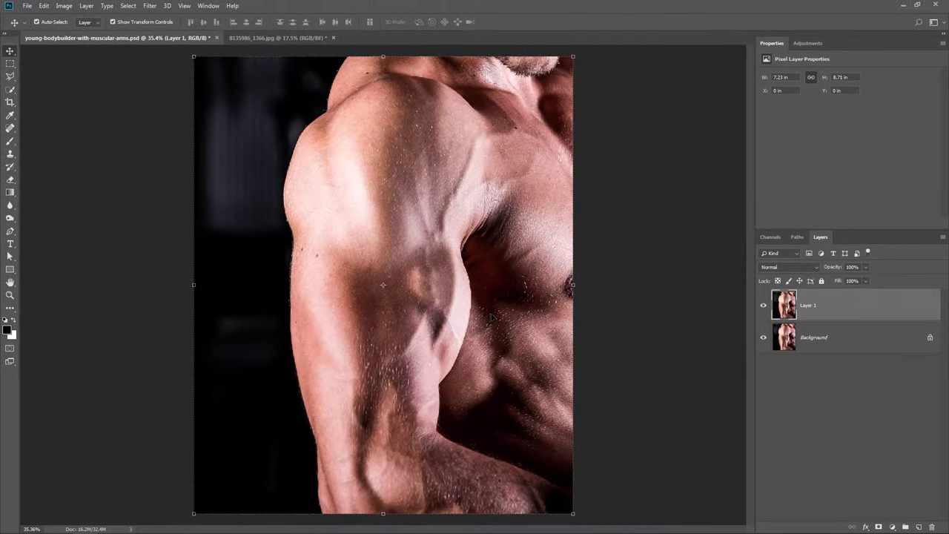
key("ctrl+shift+u")
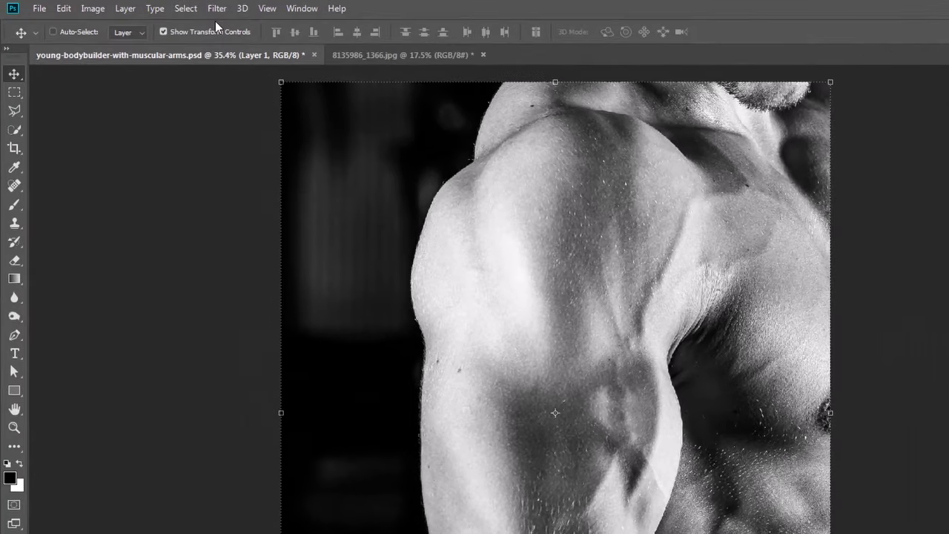
left_click(148, 7)
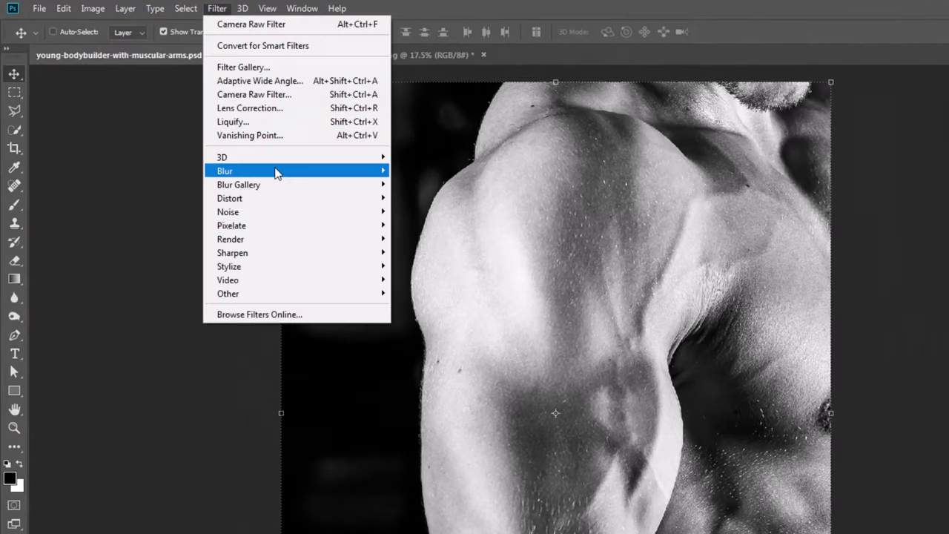
mouse_move(276, 172)
left_click(430, 225)
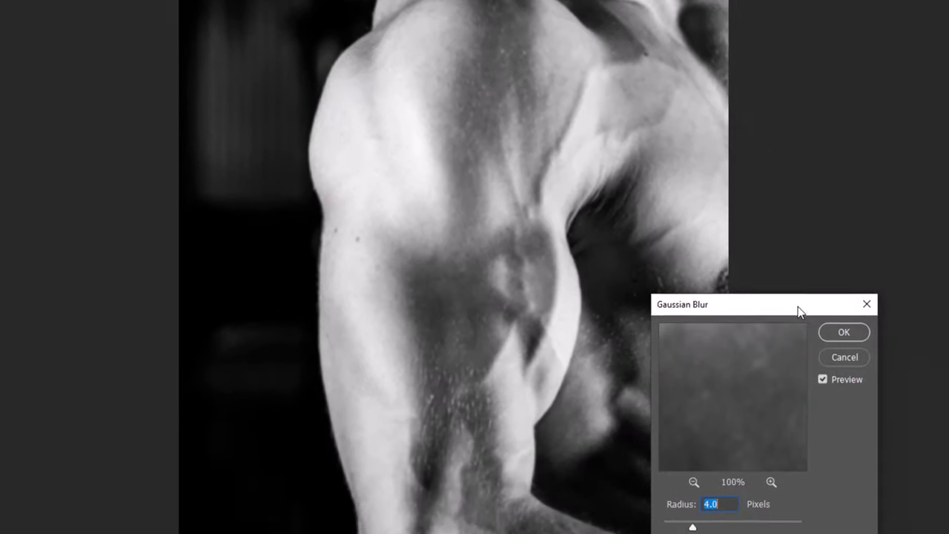
left_click_drag(800, 311, 545, 98)
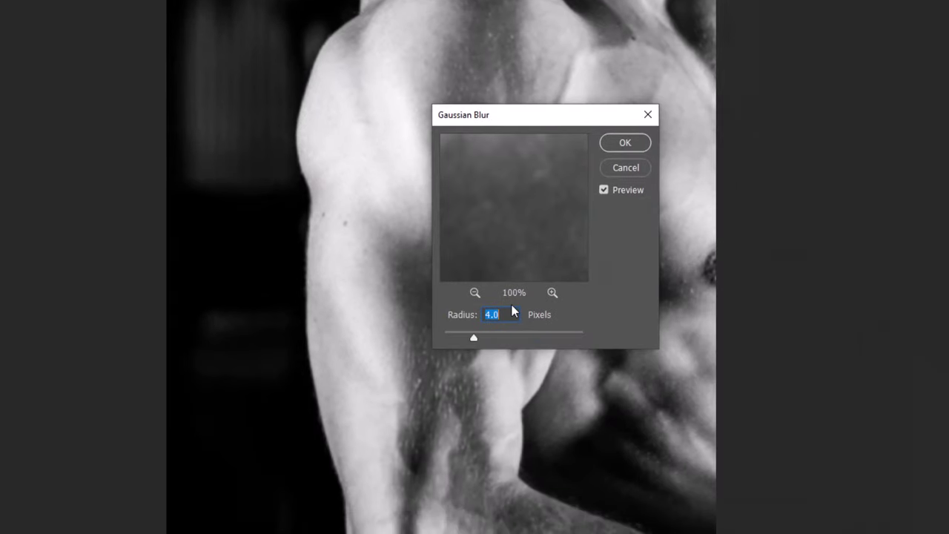
left_click(623, 144)
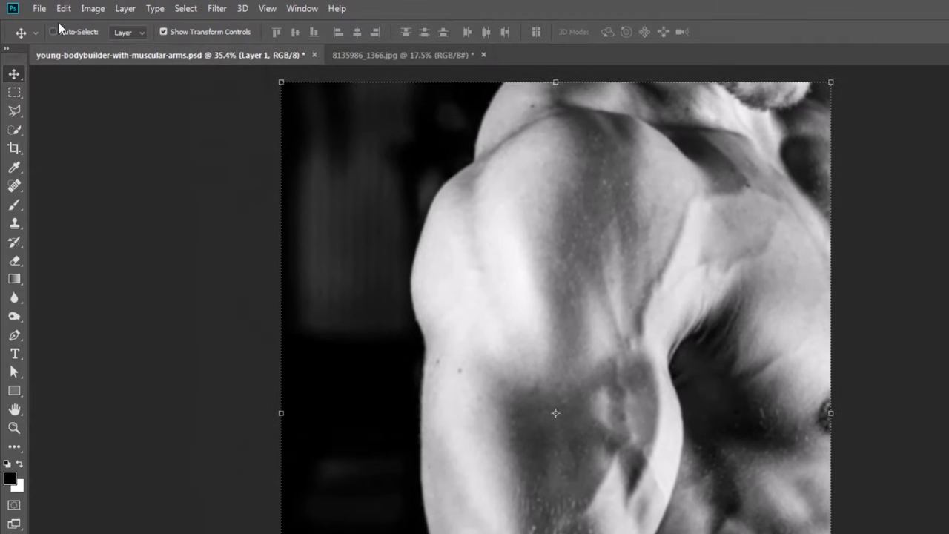
Save the blurred grey document as 1.psd in the Downloads folder.
left_click(40, 8)
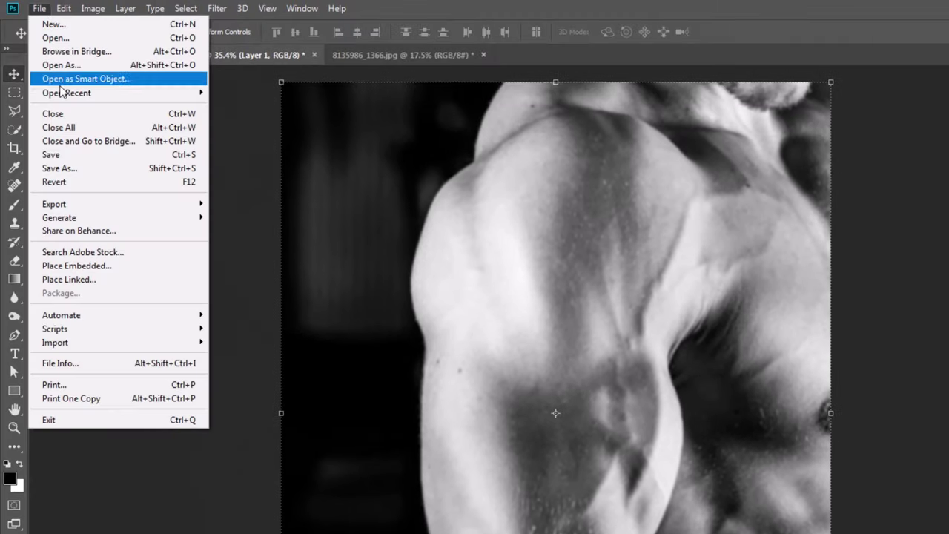
left_click(74, 173)
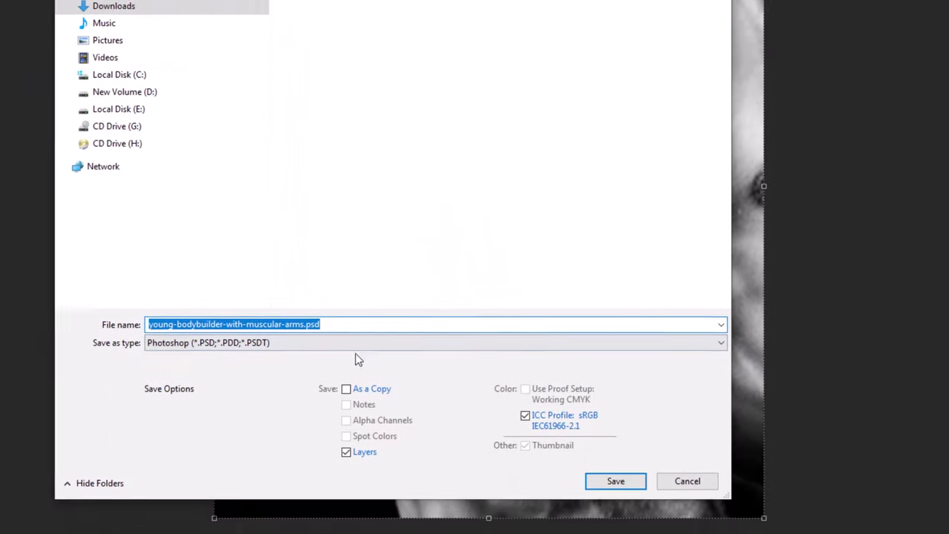
left_click(367, 327)
left_click_drag(367, 327, 126, 313)
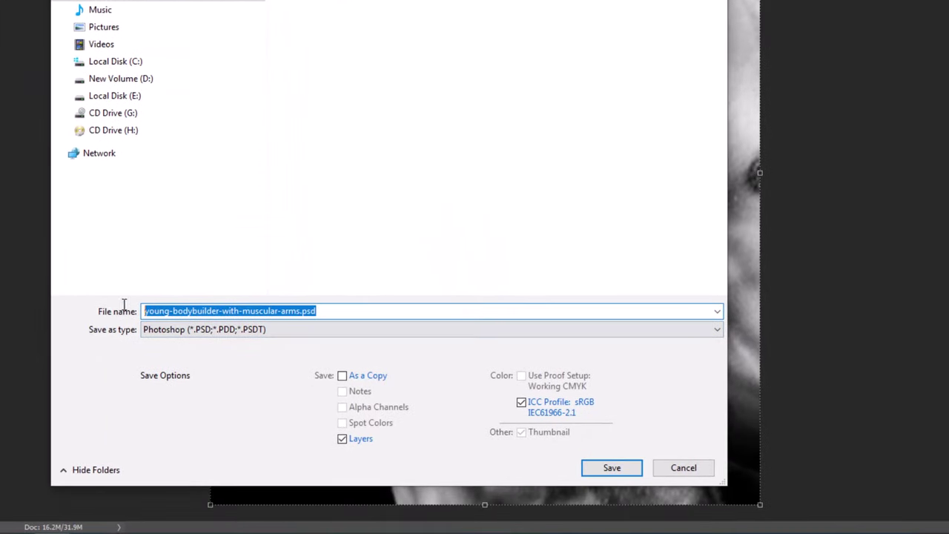
type("1")
left_click(359, 238)
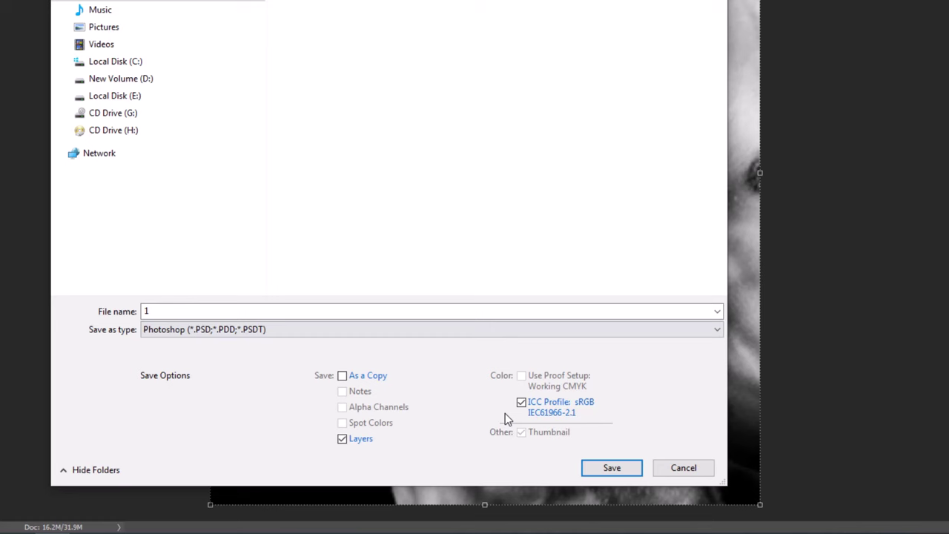
left_click(610, 469)
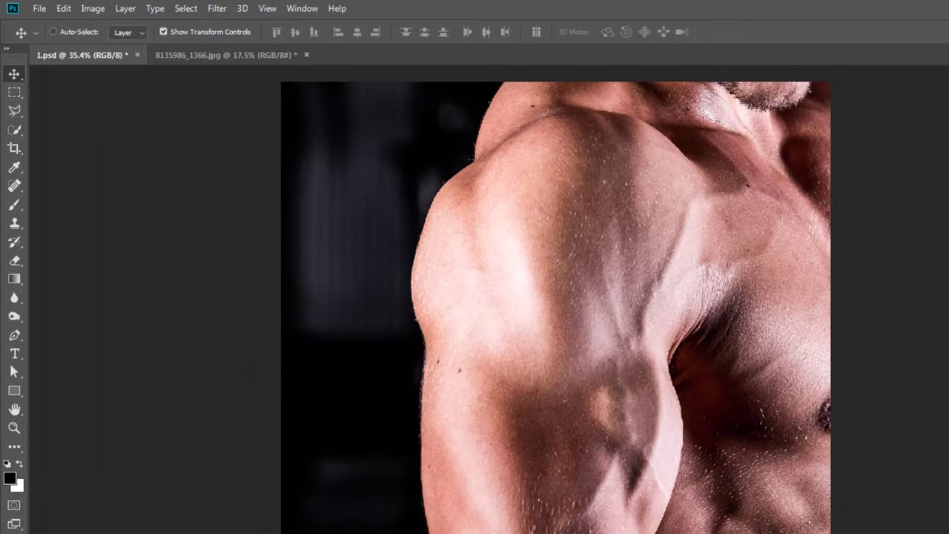
In 8135986_1366.jpg, select the snake-and-skull subject, copy it to Layer 1, and drag it out.
left_click(213, 55)
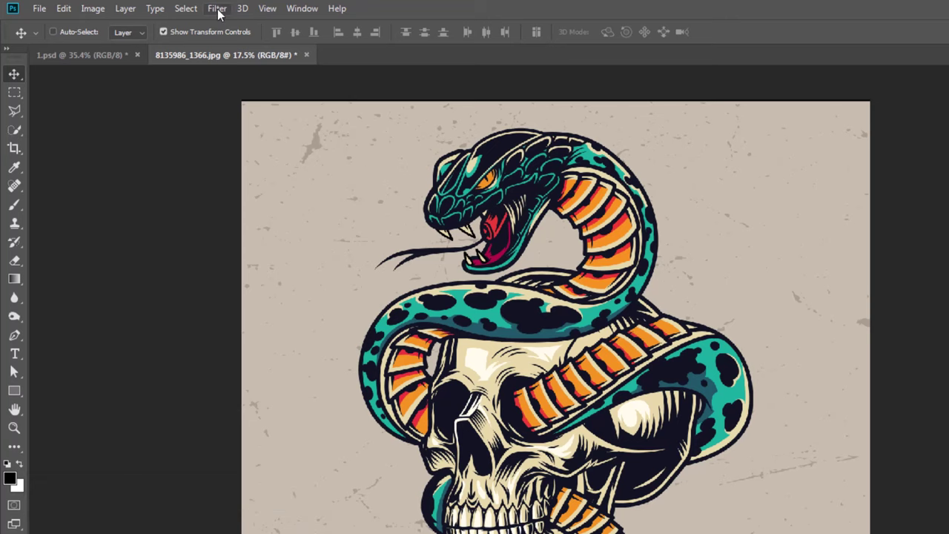
left_click(185, 9)
left_click(215, 180)
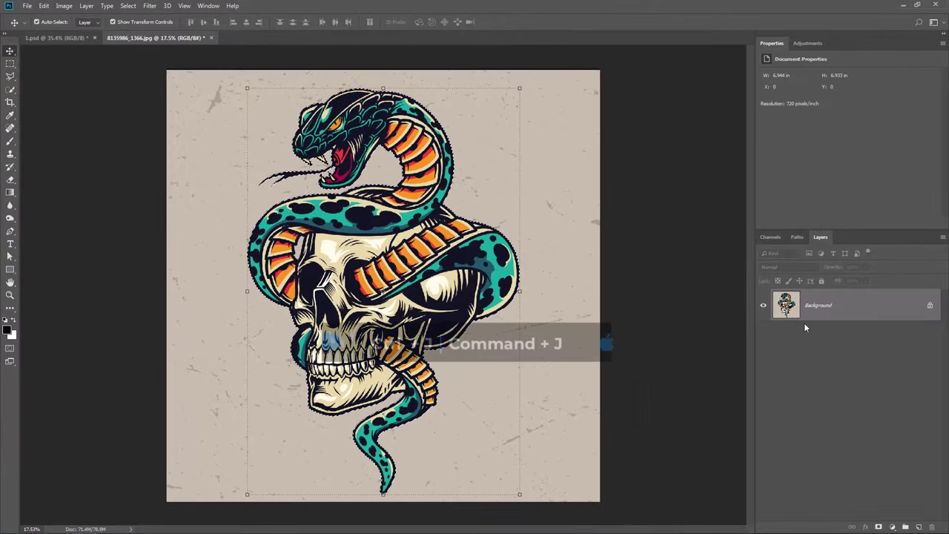
key("ctrl+j")
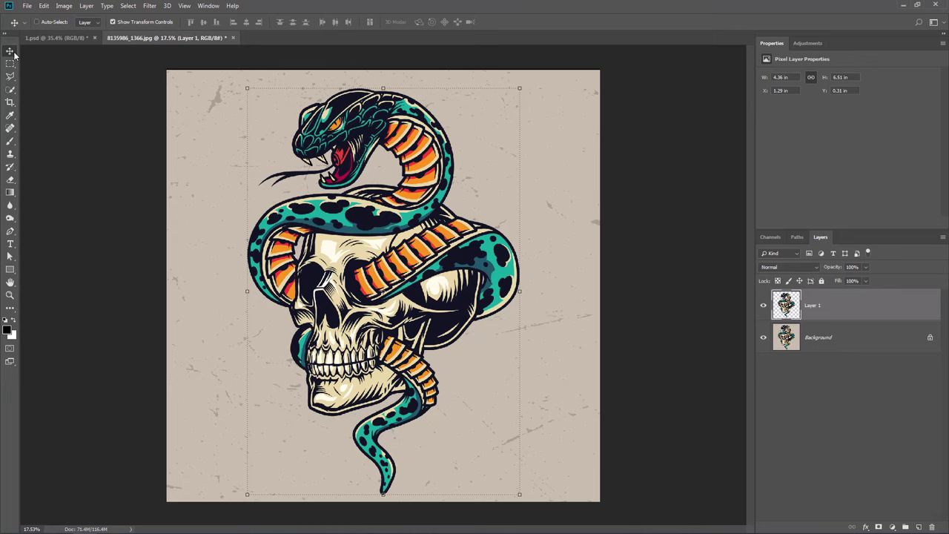
key("v")
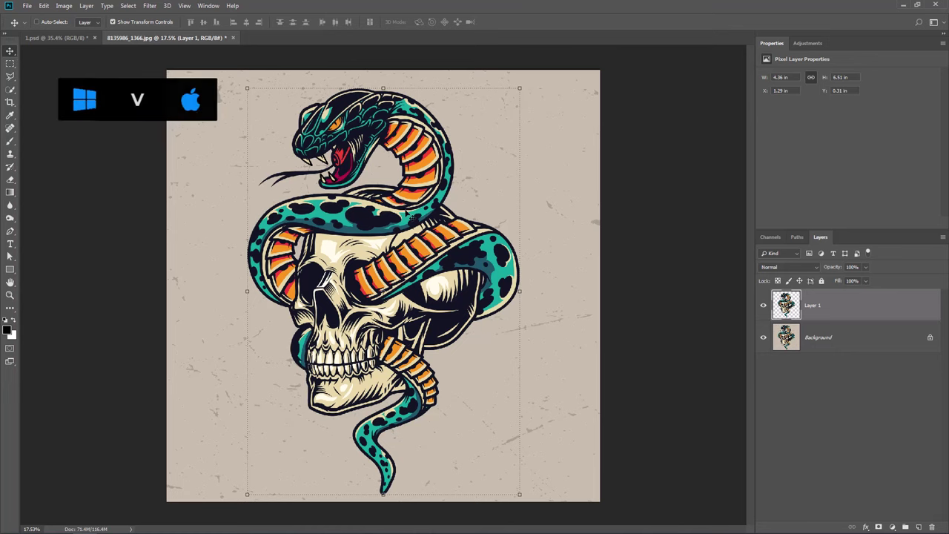
left_click_drag(398, 210, 361, 201)
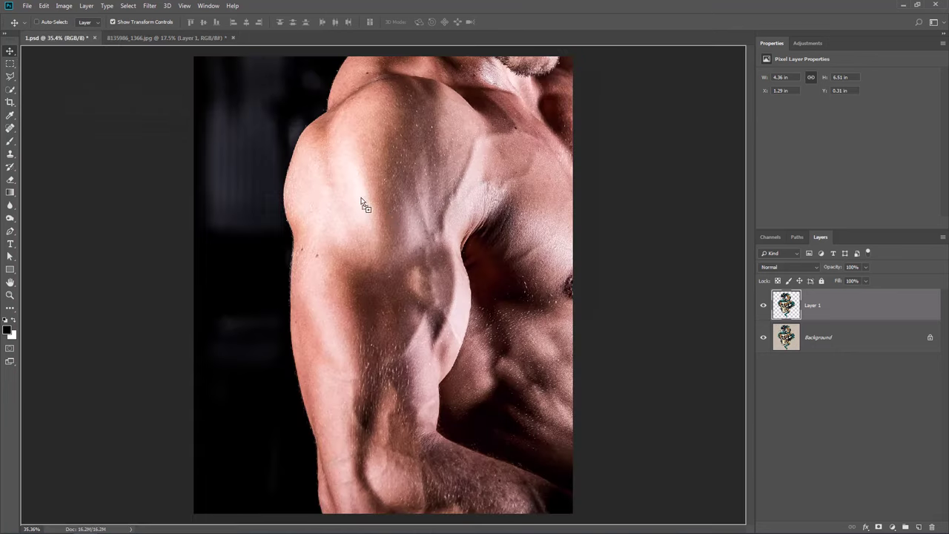
Drop the tattoo onto 1.psd and scale it to about 77% (3.33 × 4.97 in) on the upper arm.
left_click_drag(373, 296, 373, 296)
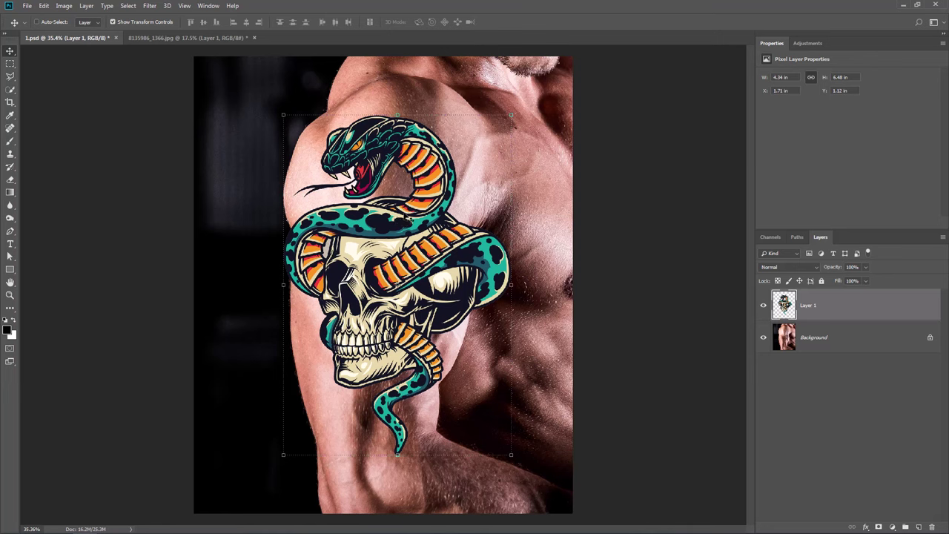
key("ctrl+t")
left_click_drag(512, 115, 457, 194)
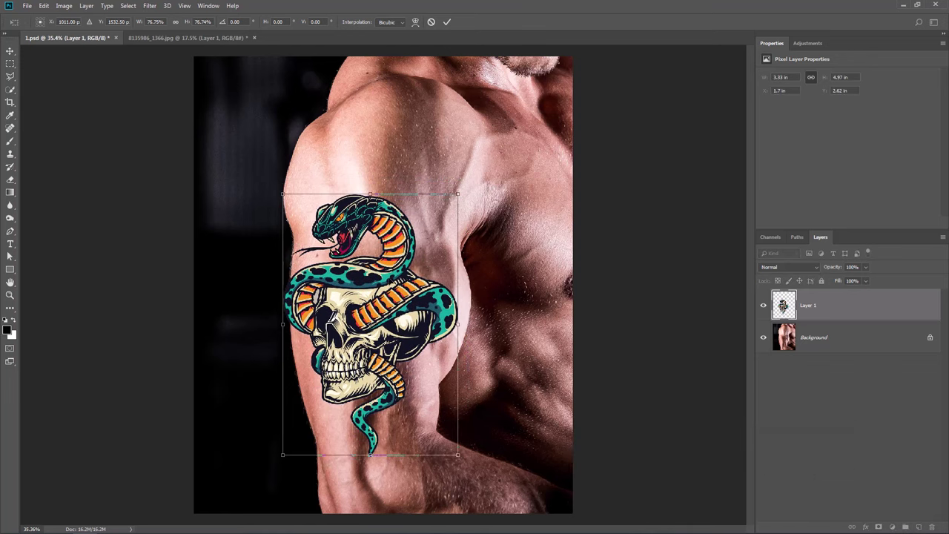
key("Return")
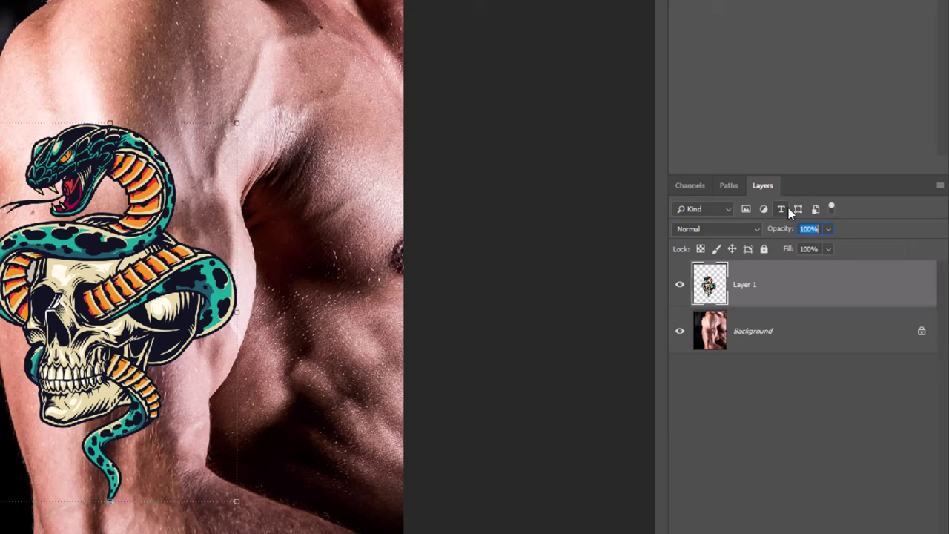
Set the tattoo layer to 75% opacity with the Multiply blend mode.
type("75")
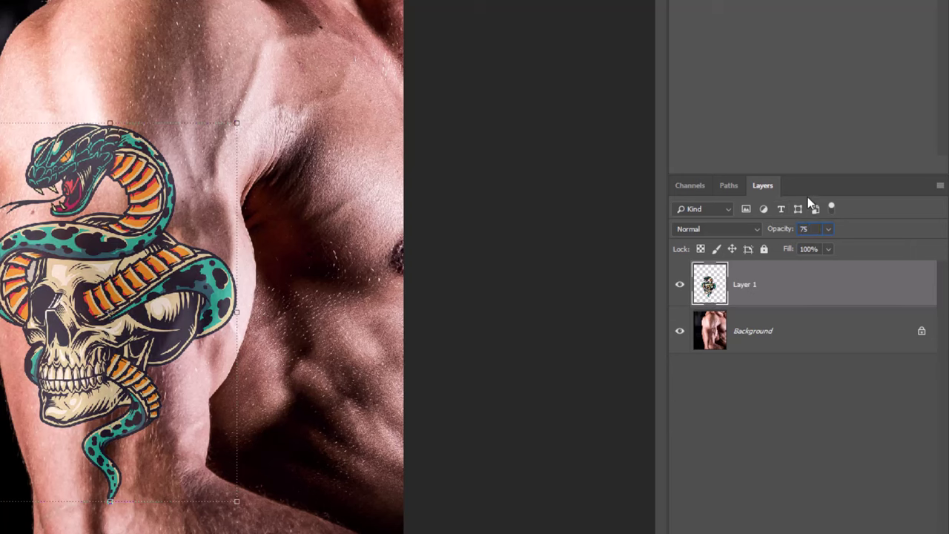
left_click(756, 228)
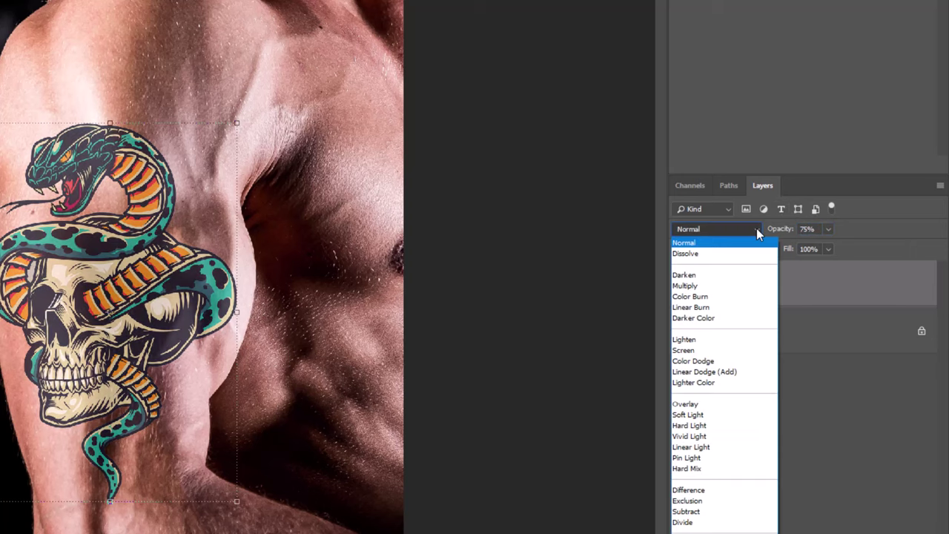
left_click(701, 286)
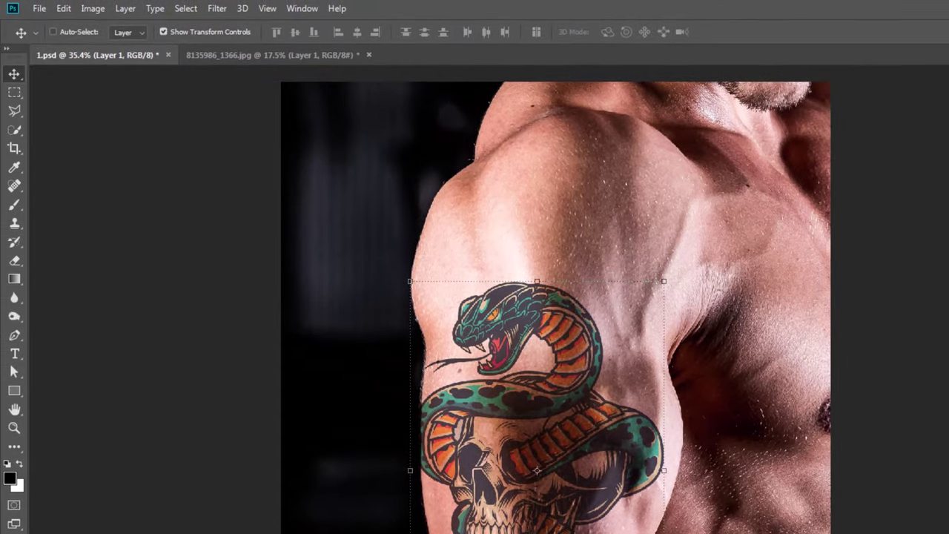
Apply a 1-pixel Gaussian Blur to the tattoo layer.
left_click(216, 8)
mouse_move(243, 169)
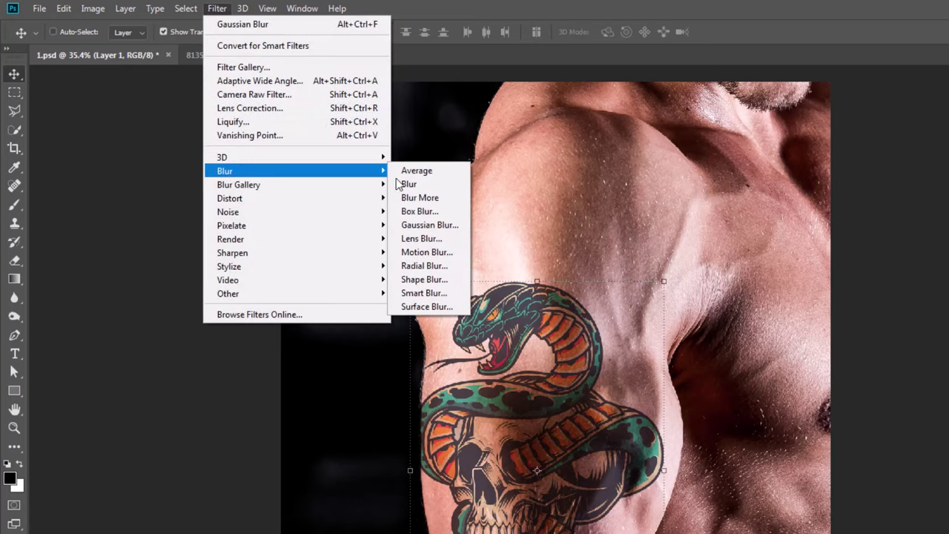
left_click(431, 225)
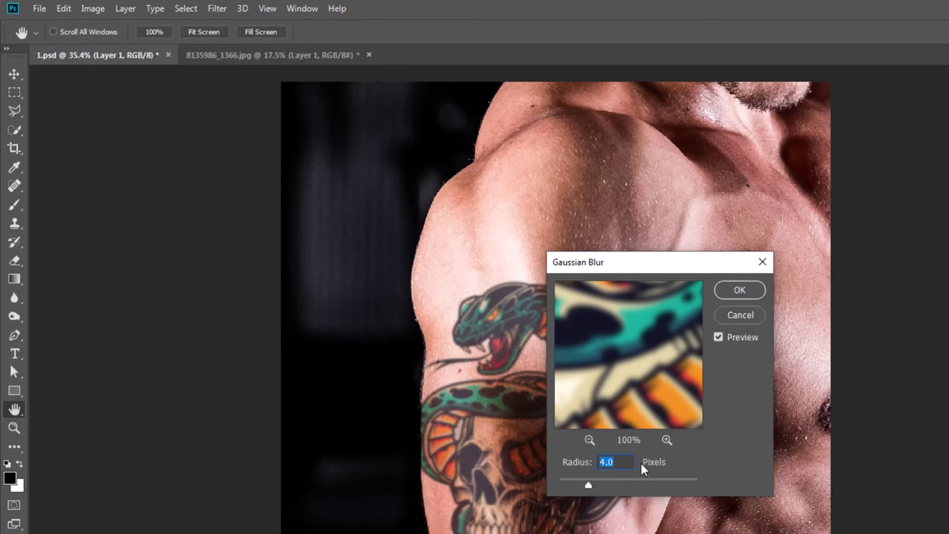
type("1")
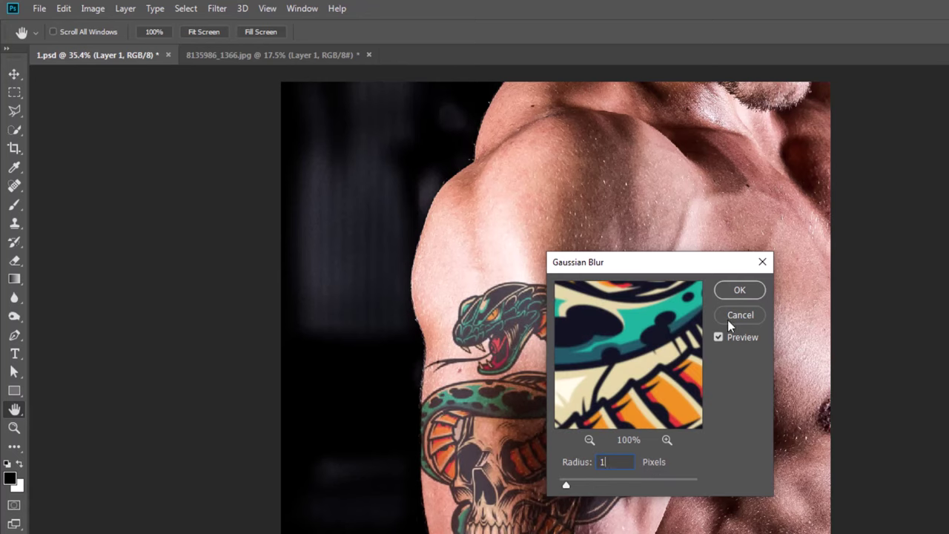
left_click(730, 292)
Warp the tattoo with Displace at 10 horizontal and vertical scale, using 1.psd as the map.
key("v")
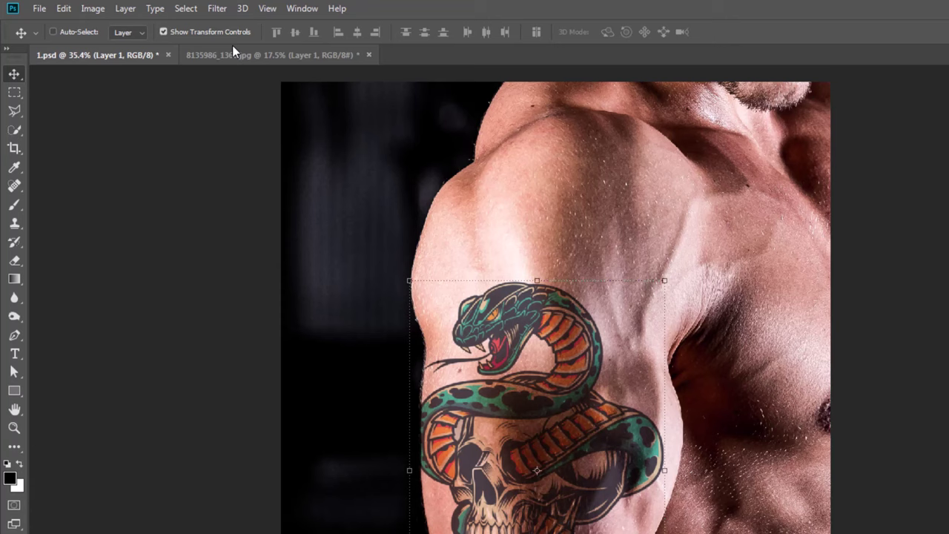
left_click(216, 8)
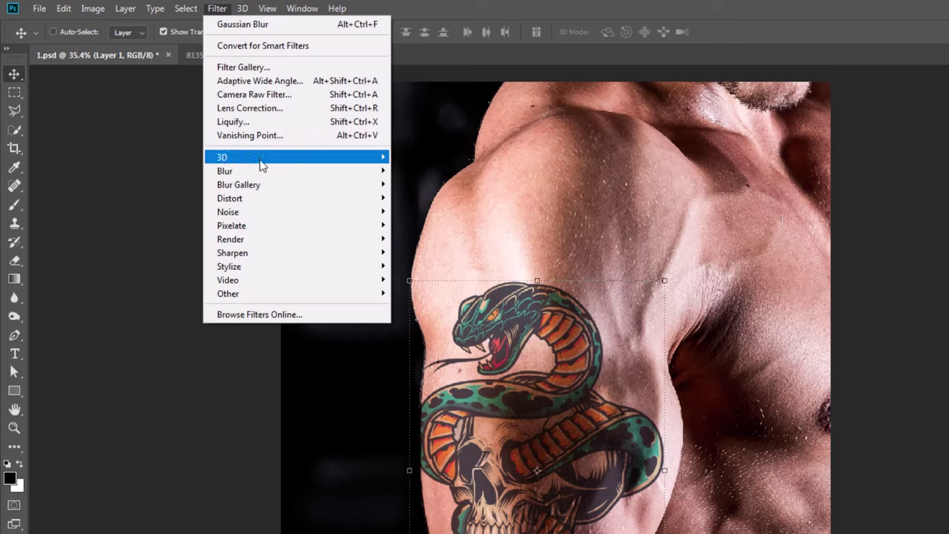
mouse_move(284, 202)
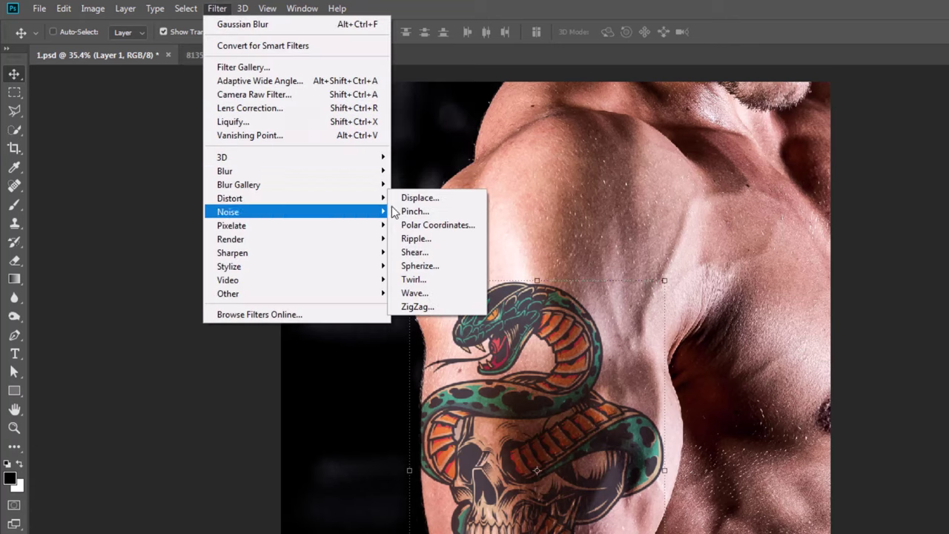
left_click(407, 197)
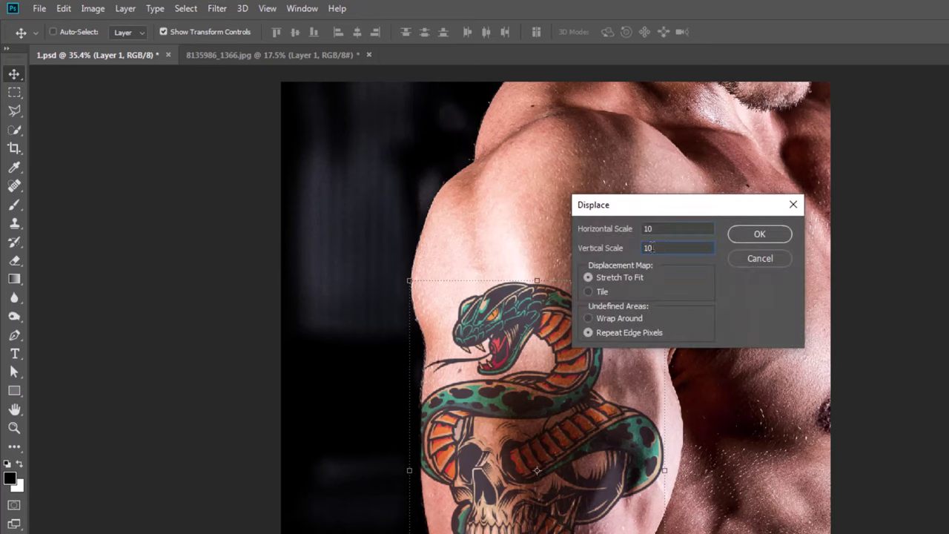
left_click(767, 234)
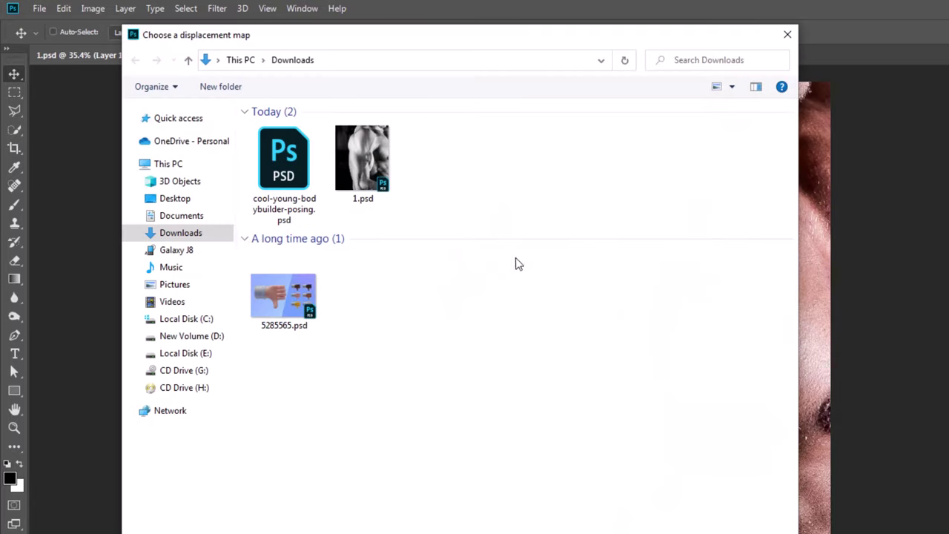
left_click(364, 172)
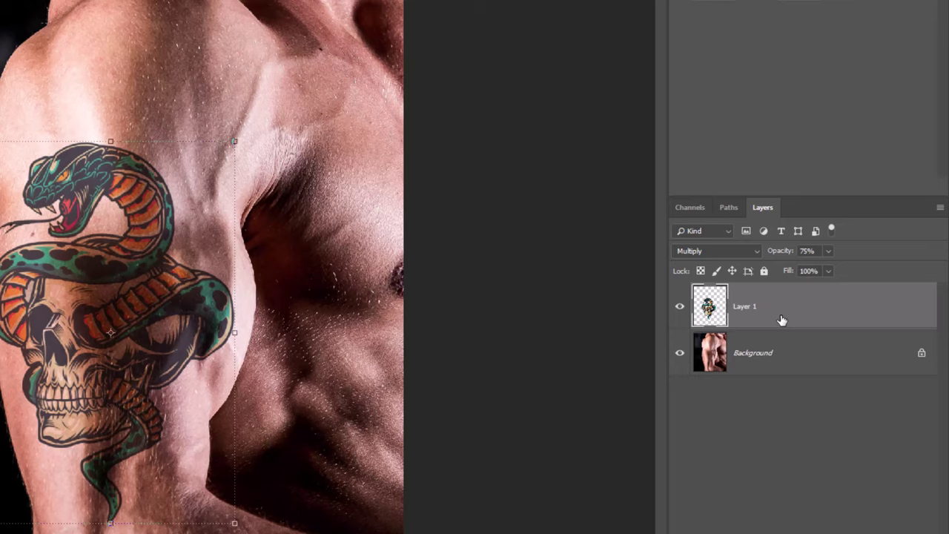
In Layer 1's Blending Options, split the Underlying Layer white slider at 183/249.
right_click(782, 320)
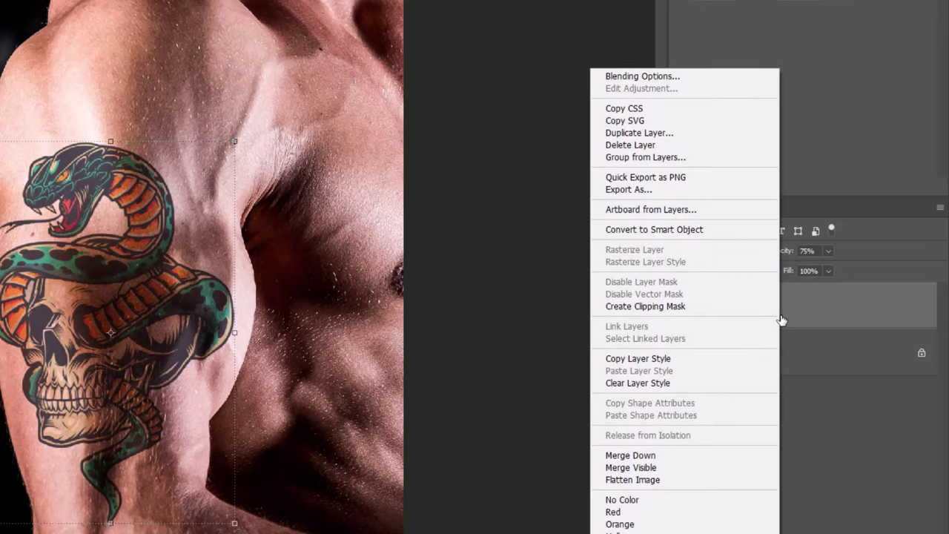
left_click(635, 79)
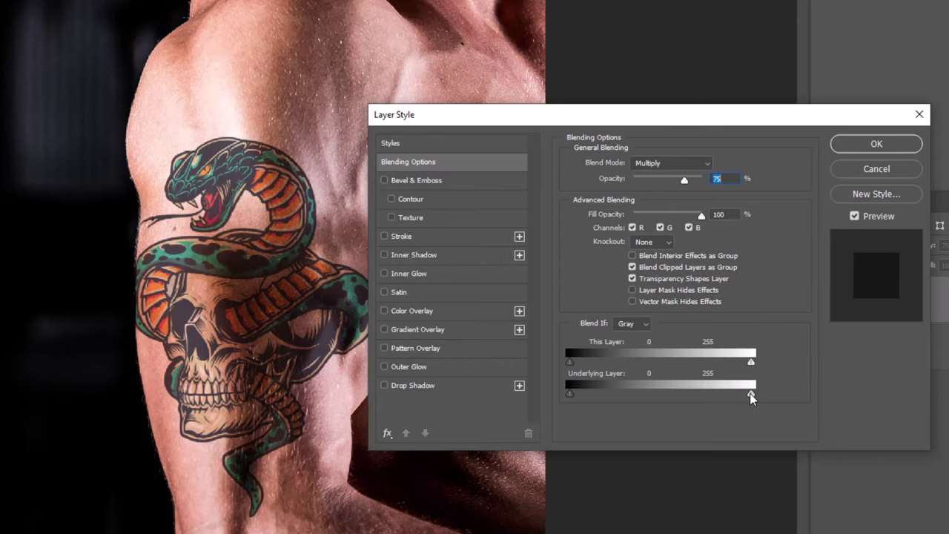
left_click_drag(752, 397, 700, 400)
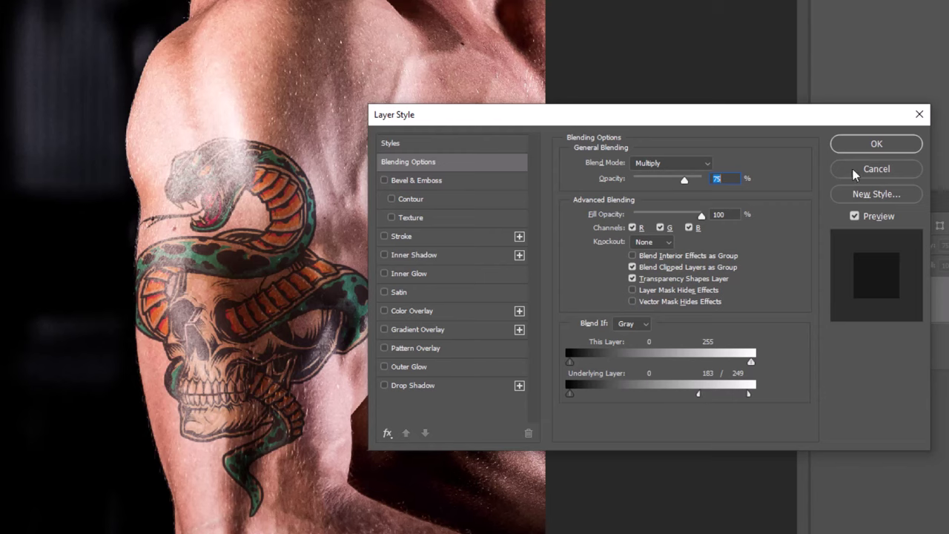
left_click(869, 149)
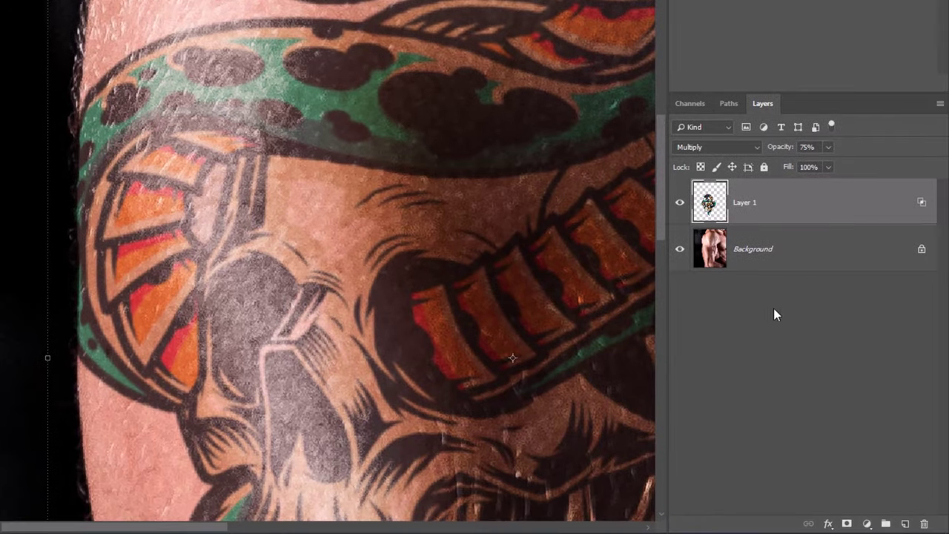
Add a white layer mask to Layer 1 and size the brush to 27 px.
left_click(846, 525)
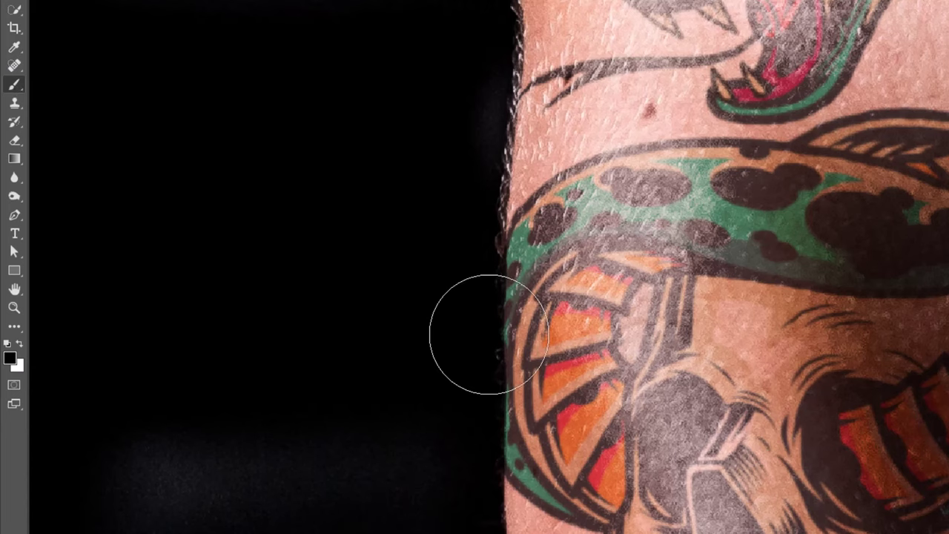
left_click_drag(469, 263, 421, 274)
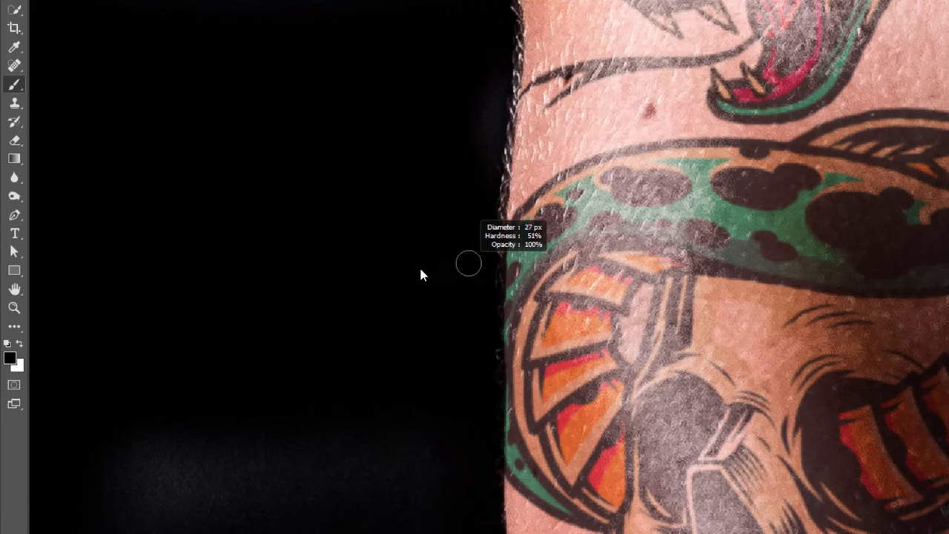